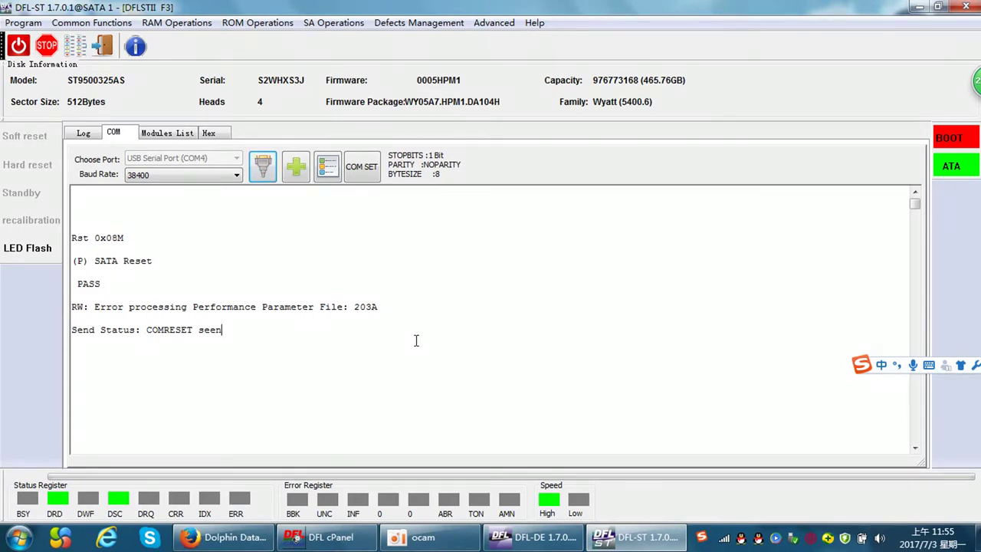
Step: Open the physical head map in RAM and try replacing its first head entry with 01
left_click(188, 22)
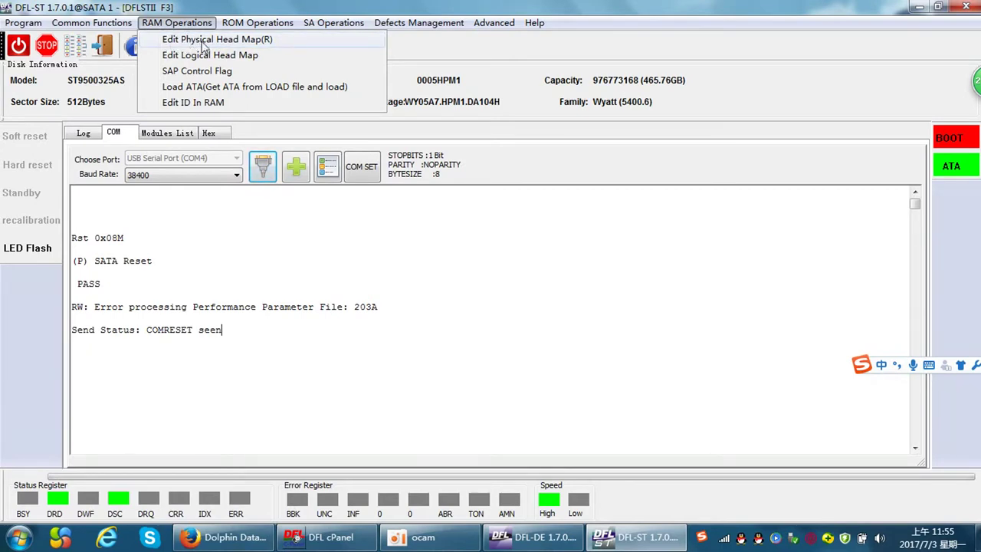
left_click(206, 48)
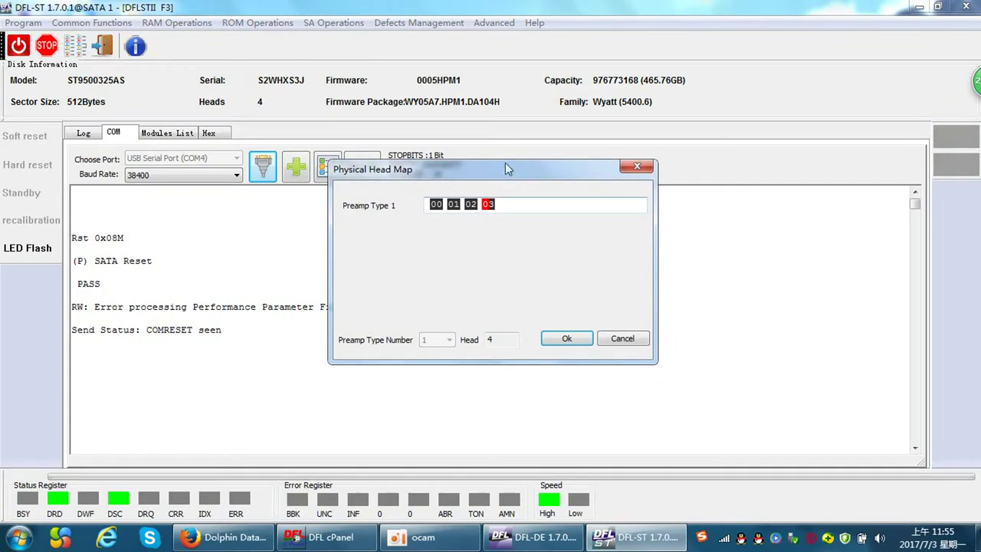
left_click_drag(505, 163, 456, 210)
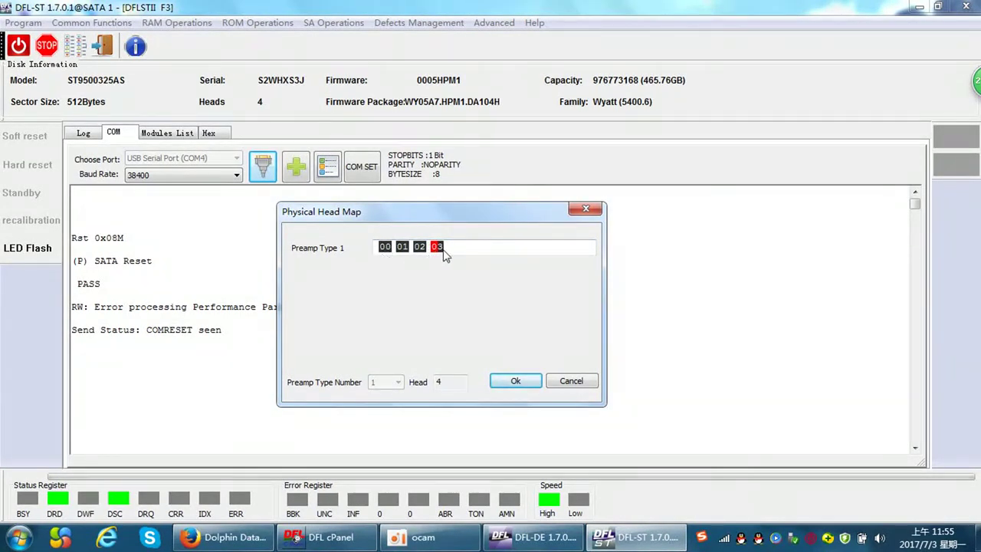
left_click(402, 247)
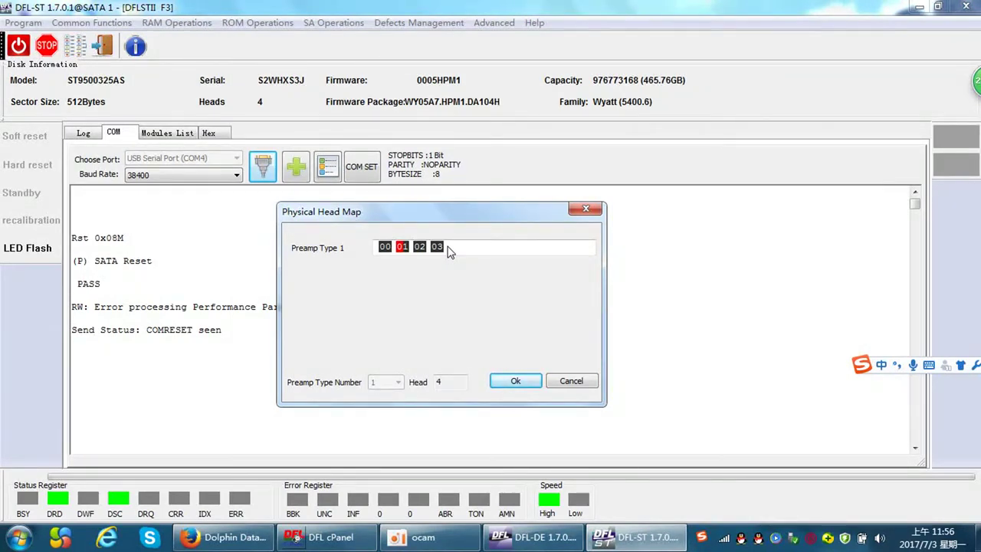
left_click(384, 246)
type("01")
left_click(514, 384)
Step: Set the first two entries of the physical head map back to 00 and 01 and apply the map
left_click(385, 248)
type("00 00")
left_click(403, 248)
type("01")
left_click(515, 381)
left_click(274, 284)
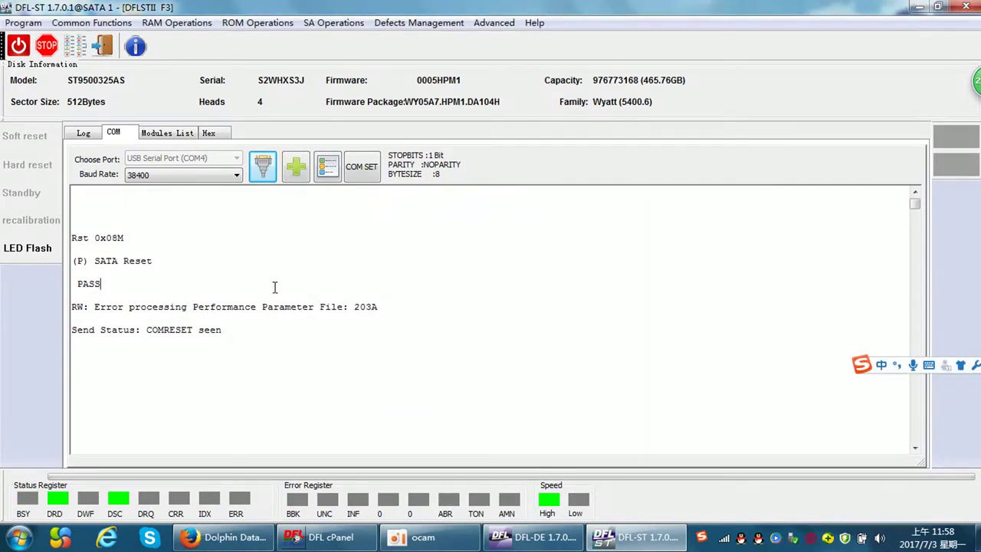
Step: Open the ROM editor to view its head map option, and return to the COM terminal
left_click(259, 22)
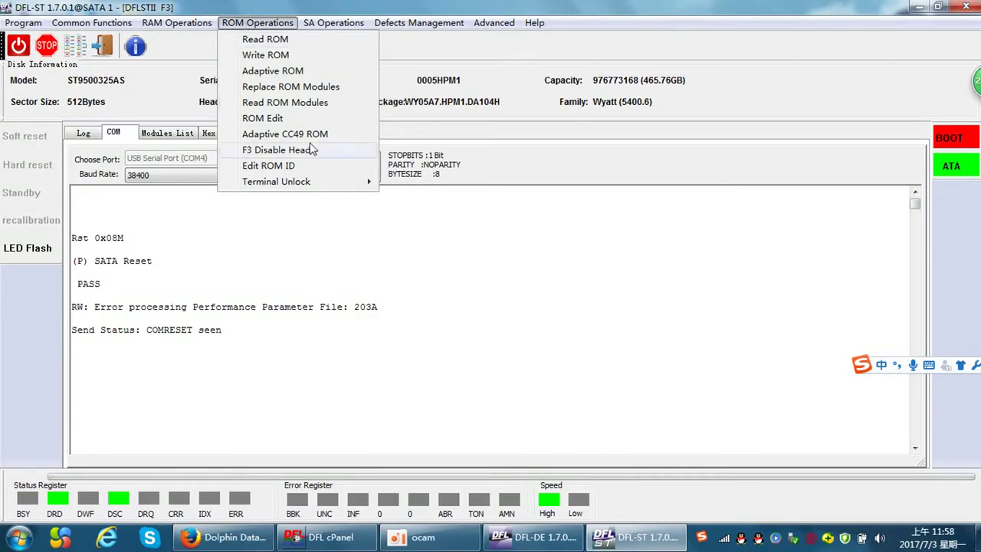
left_click(277, 118)
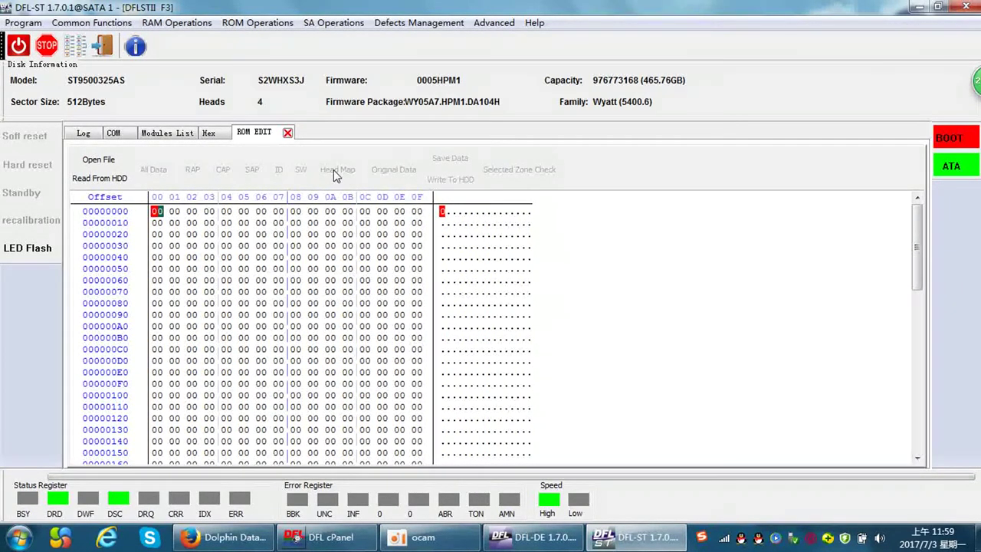
left_click(113, 135)
Step: Review the physical head map in RAM once more and confirm it
left_click(179, 22)
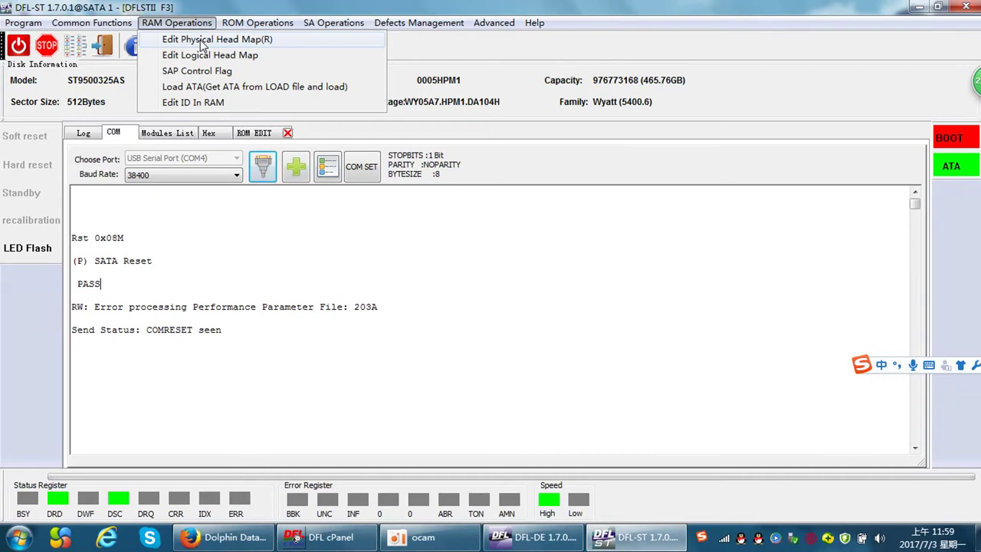
left_click(203, 42)
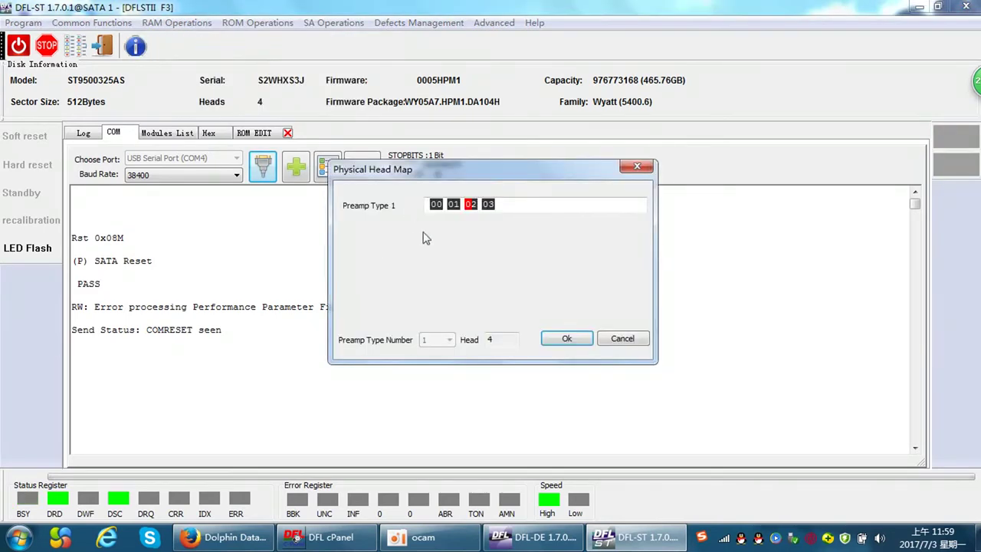
left_click_drag(460, 180, 432, 200)
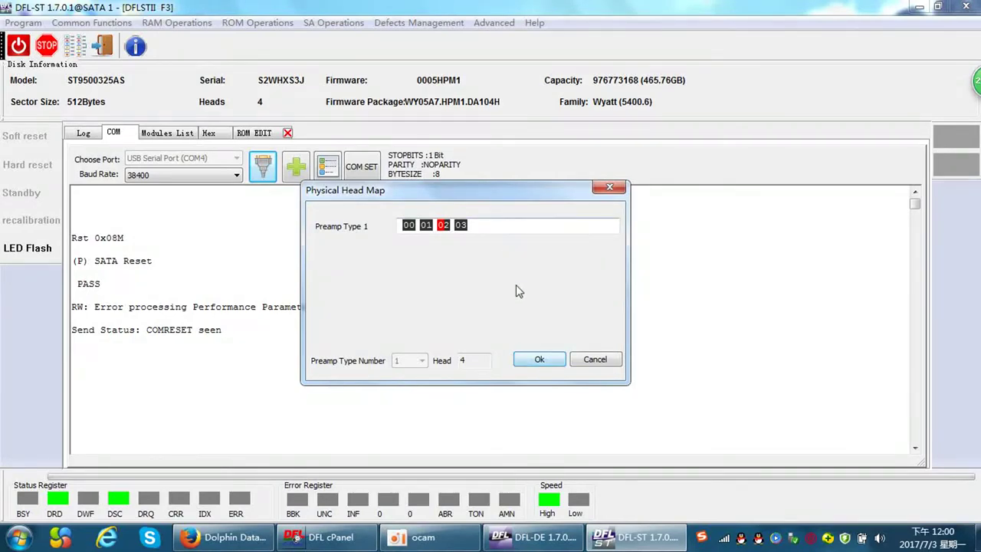
left_click(537, 362)
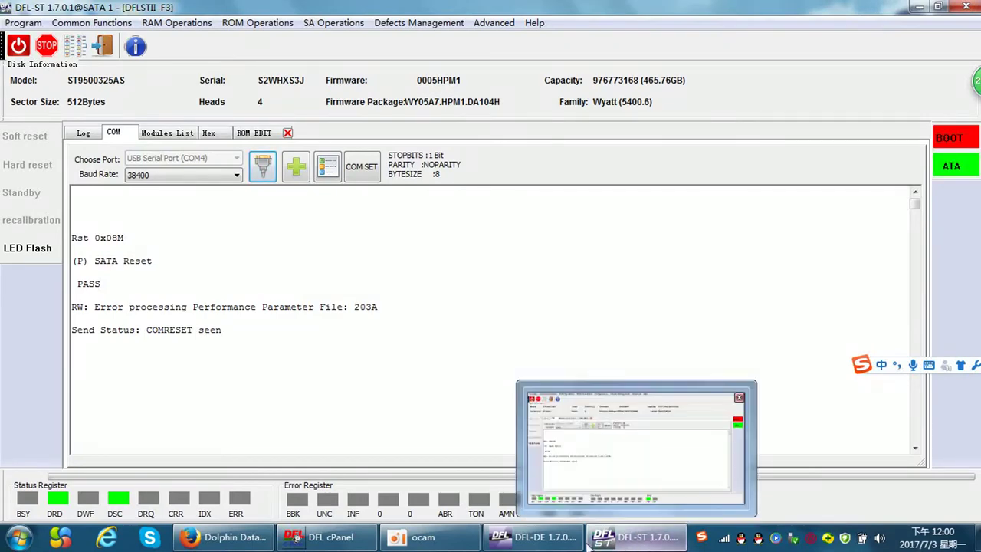
Step: Switch to DFL-DE and power on the source disk
left_click(553, 543)
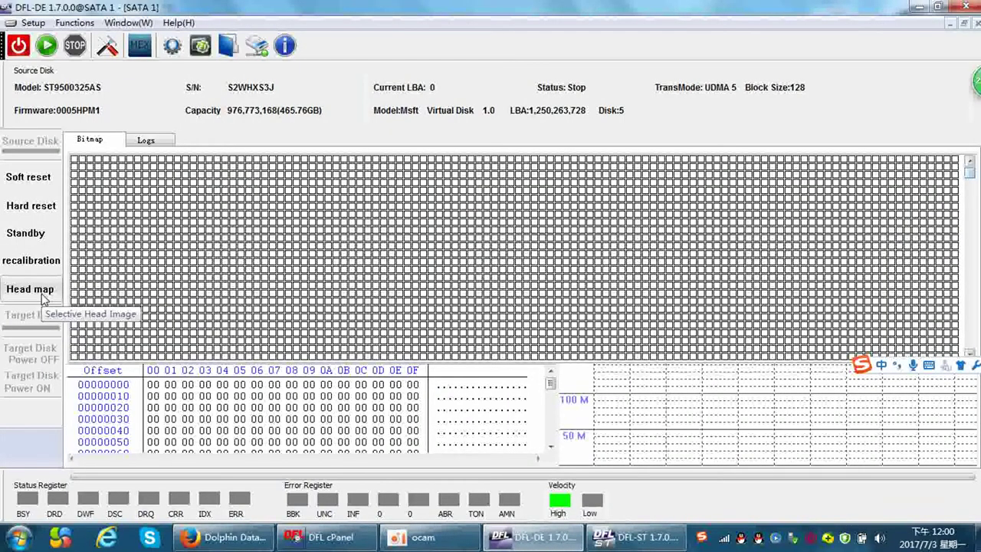
left_click(43, 295)
left_click(154, 254)
left_click(19, 45)
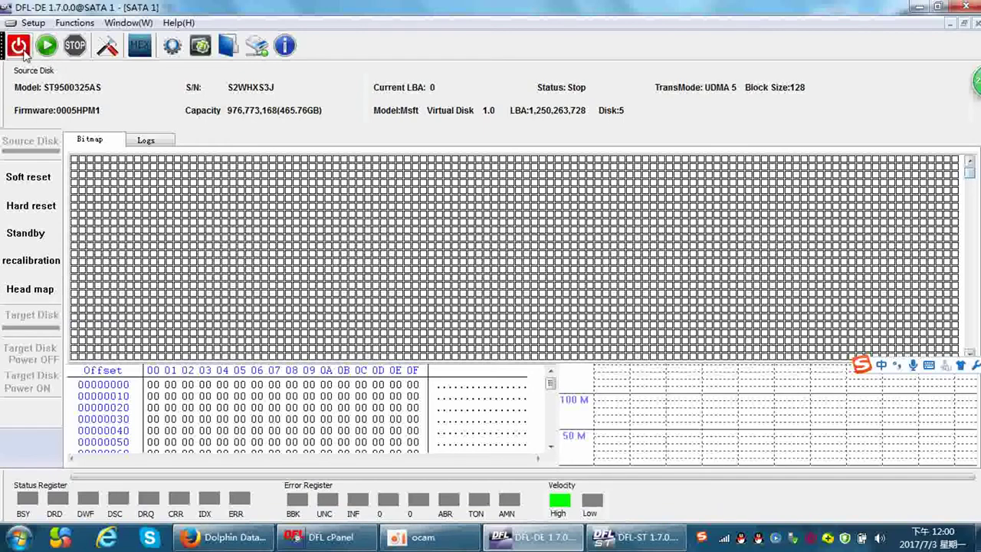
Step: Set up the source disk's head map using the Seagate 5400.6 drive family
left_click(36, 295)
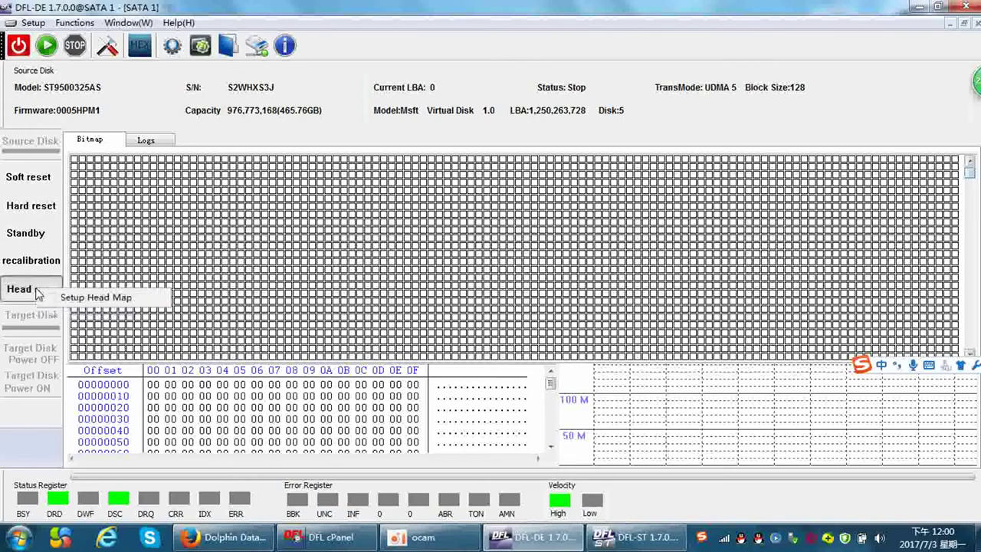
left_click(98, 296)
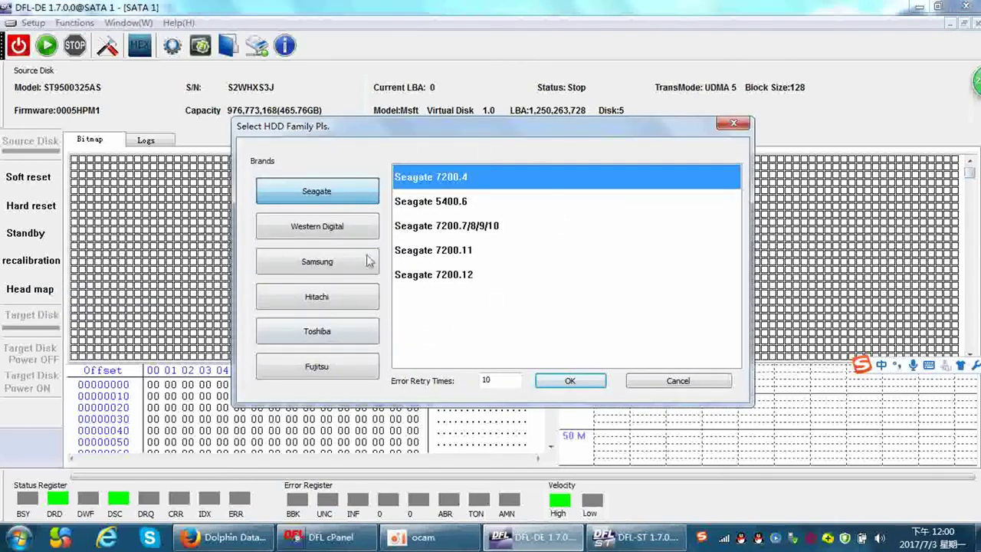
left_click(433, 204)
left_click(570, 380)
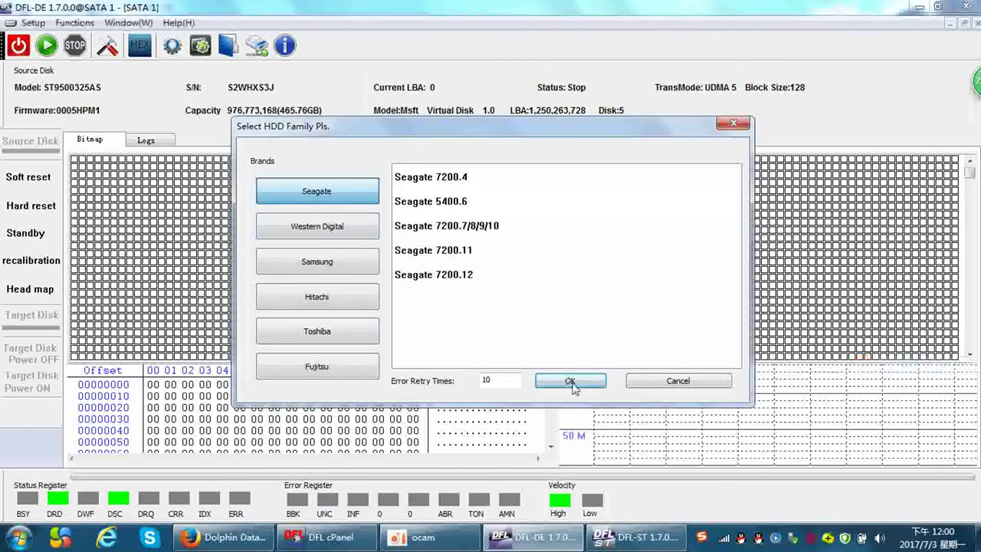
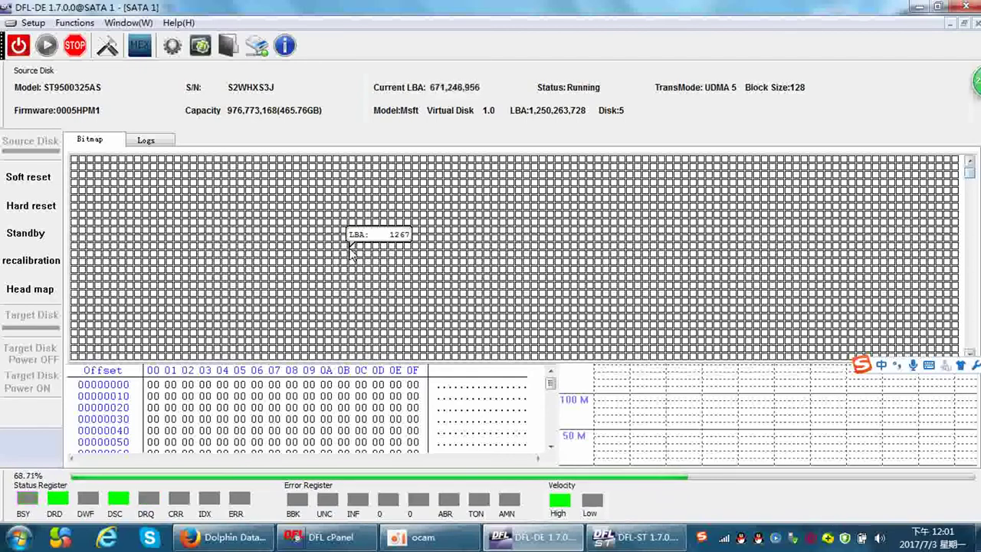
Step: Switch to the Dolphin Data Lab website and look through the homepage products for the scratched HDD head comb sets
left_click(226, 539)
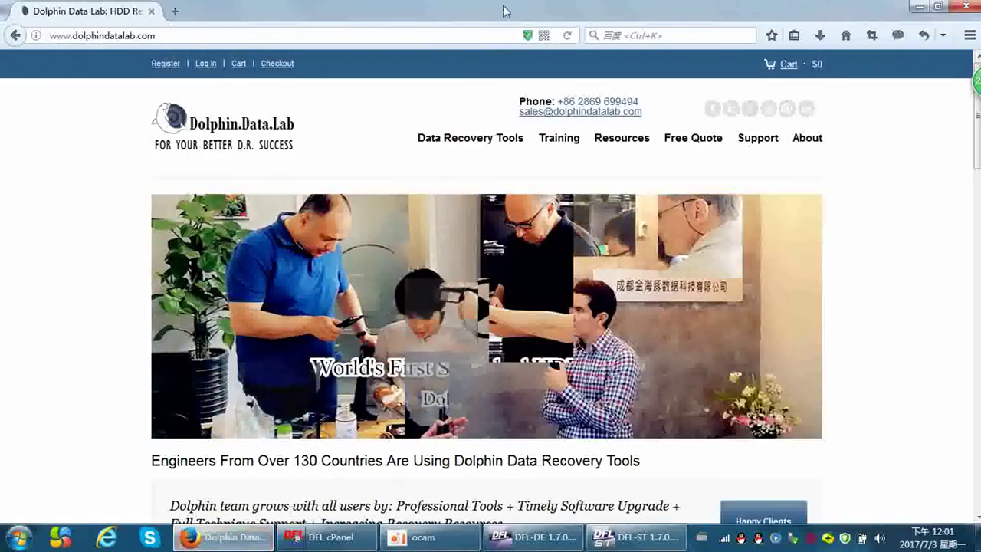
scroll(383, 148, "down", 2)
scroll(385, 156, "up", 2)
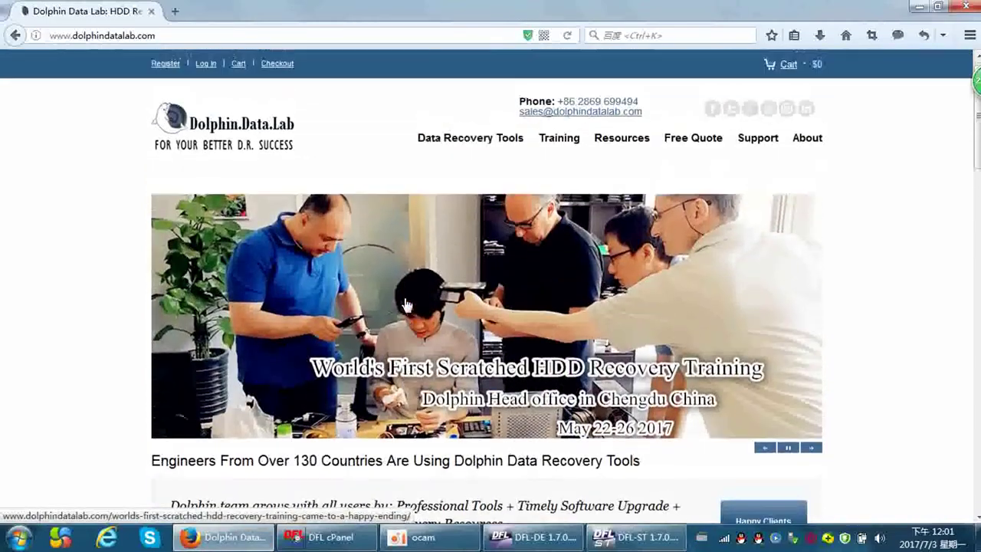
scroll(398, 308, "down", 4)
scroll(400, 344, "down", 1)
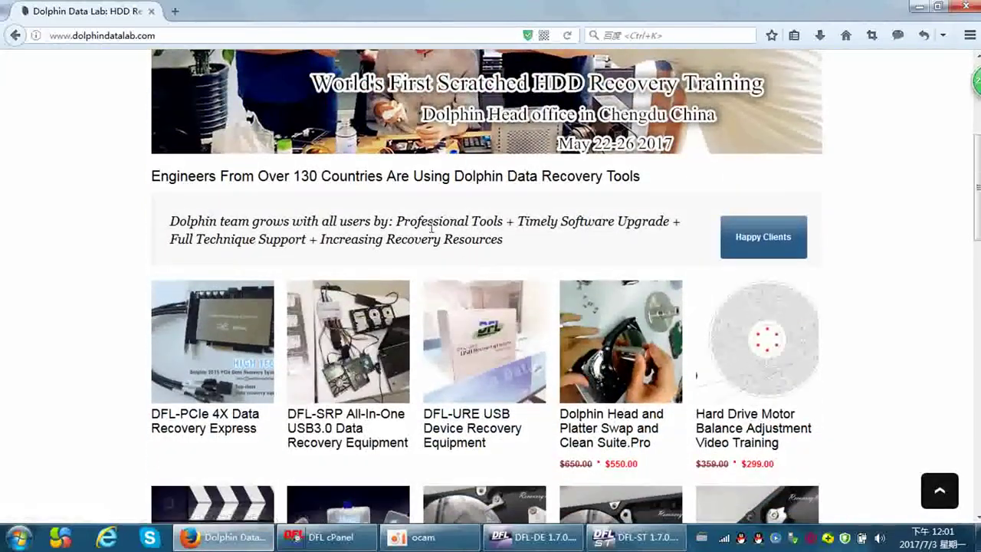
scroll(423, 325, "down", 4)
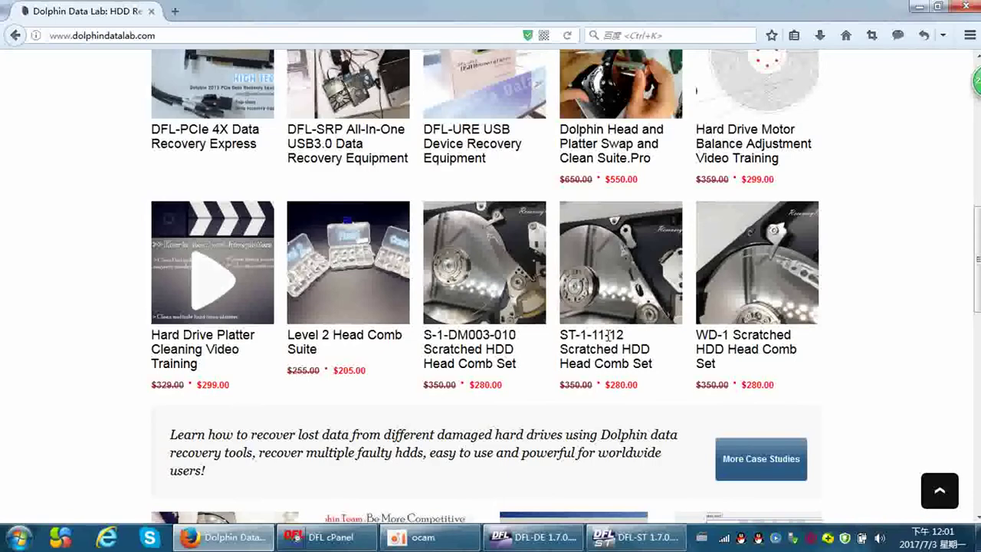
mouse_move(498, 250)
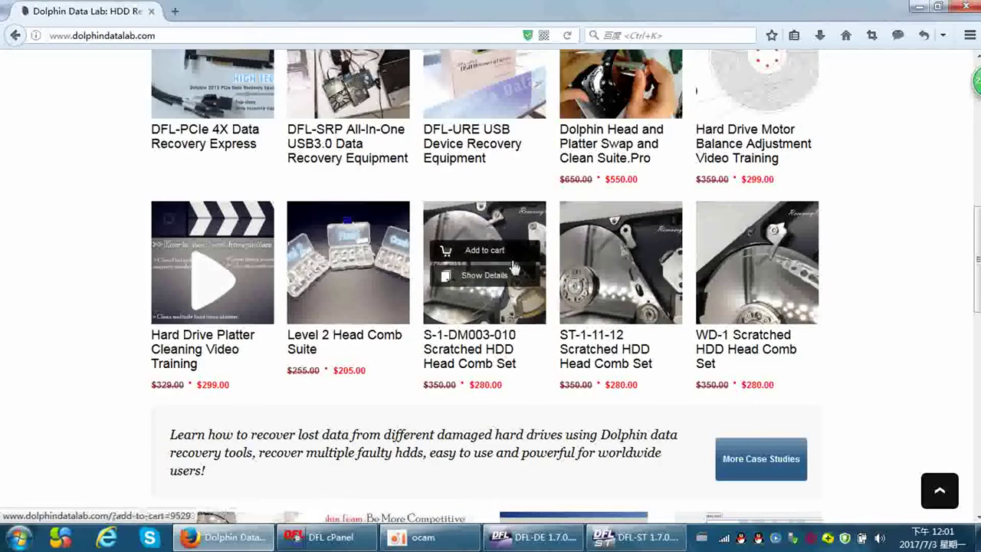
Step: Open the details of the S-1-DM003-010 Scratched HDD Head Comb Set and read its usage requirements
left_click(494, 275)
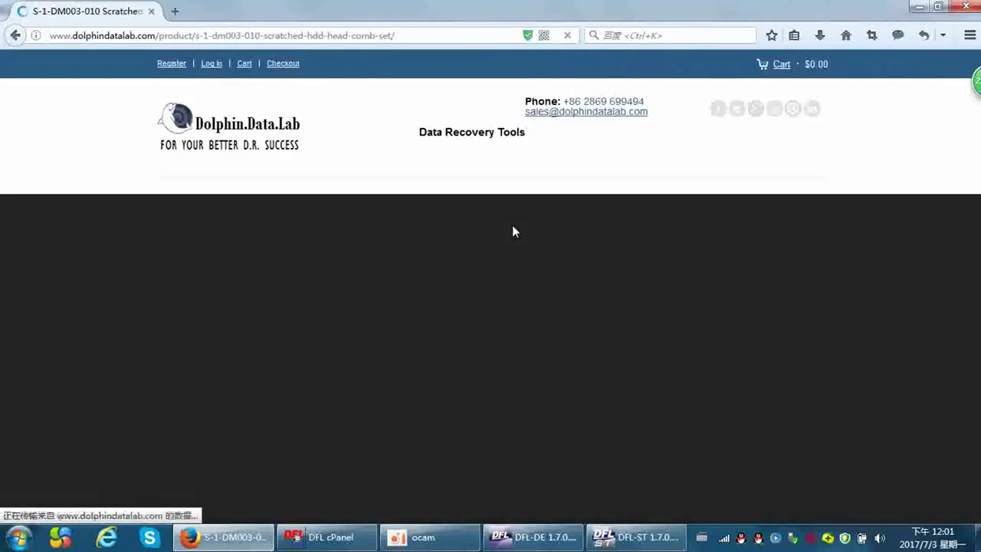
scroll(466, 349, "down", 1)
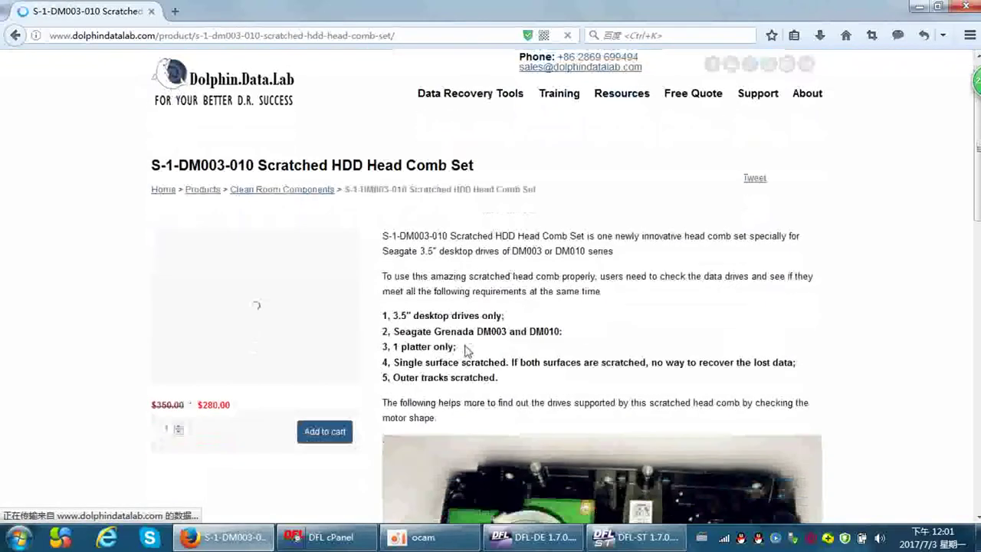
scroll(466, 350, "down", 10)
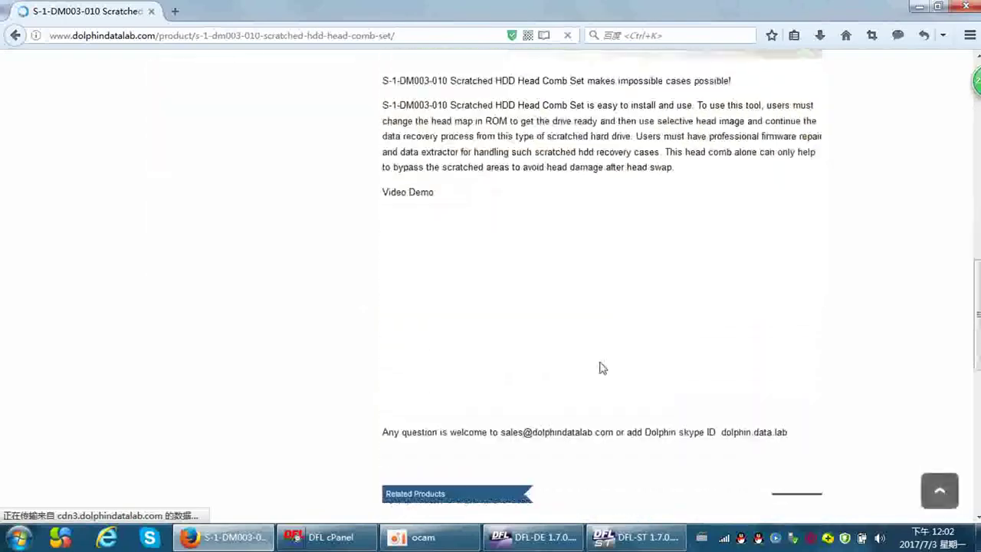
scroll(598, 360, "up", 12)
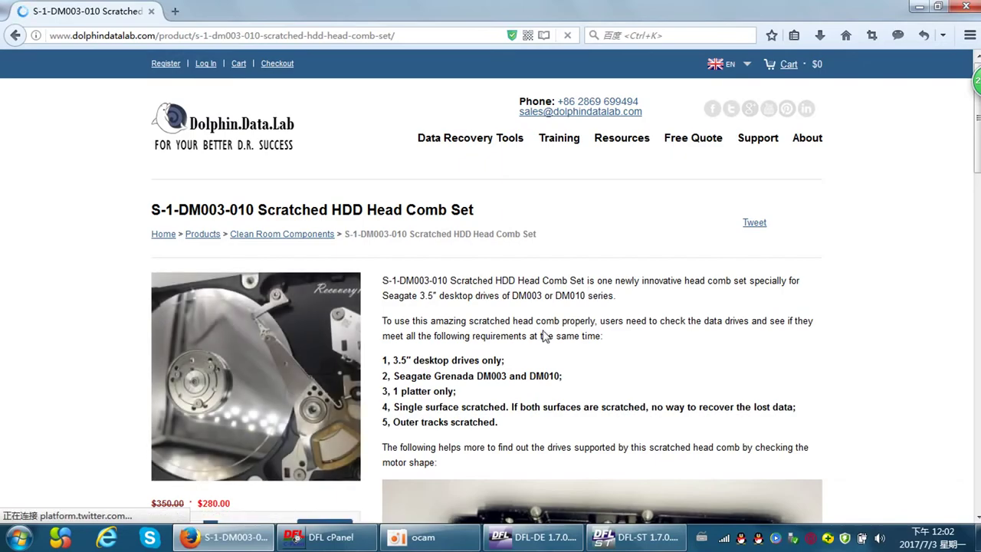
Step: Return to DFL-DE and exclude Head 0 from the selective head image
left_click(555, 542)
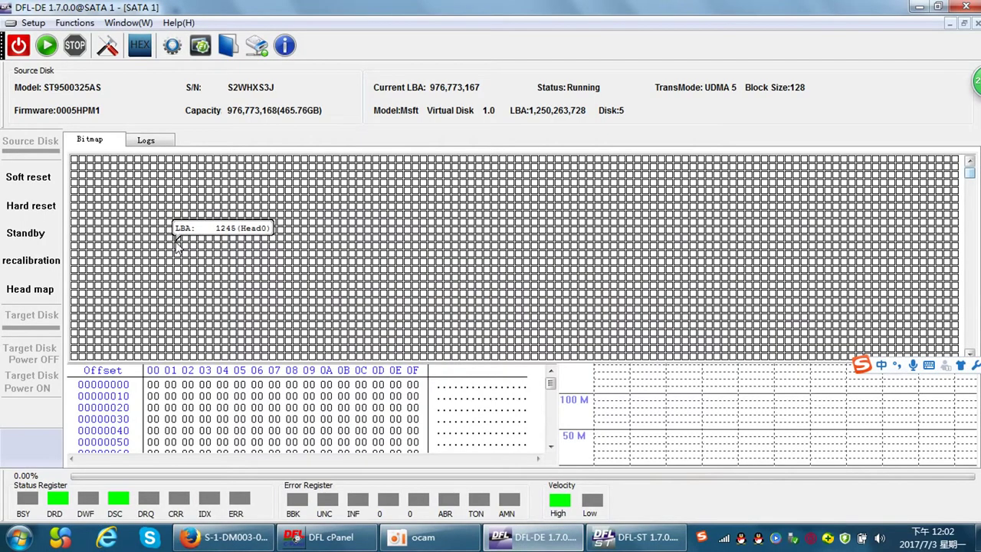
left_click(47, 291)
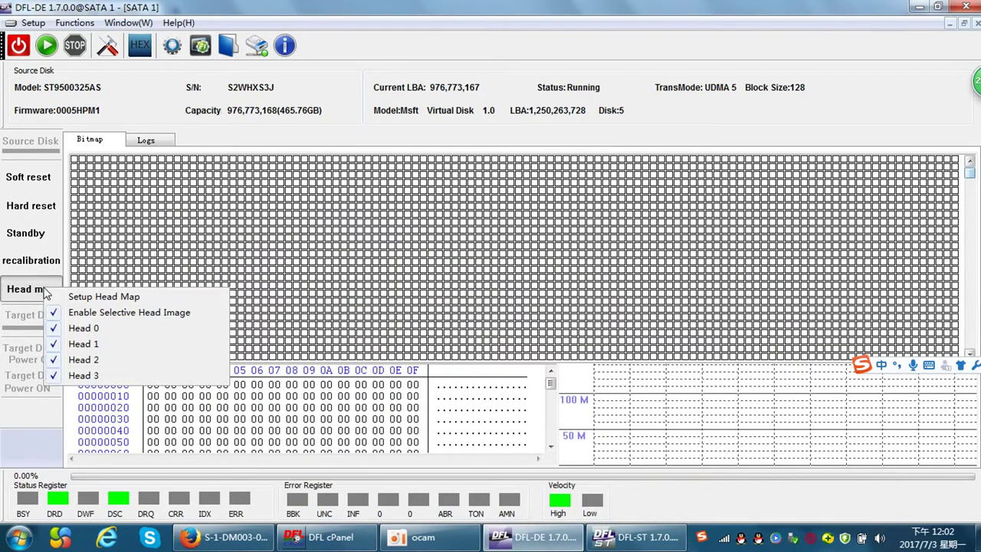
left_click(106, 334)
left_click(43, 293)
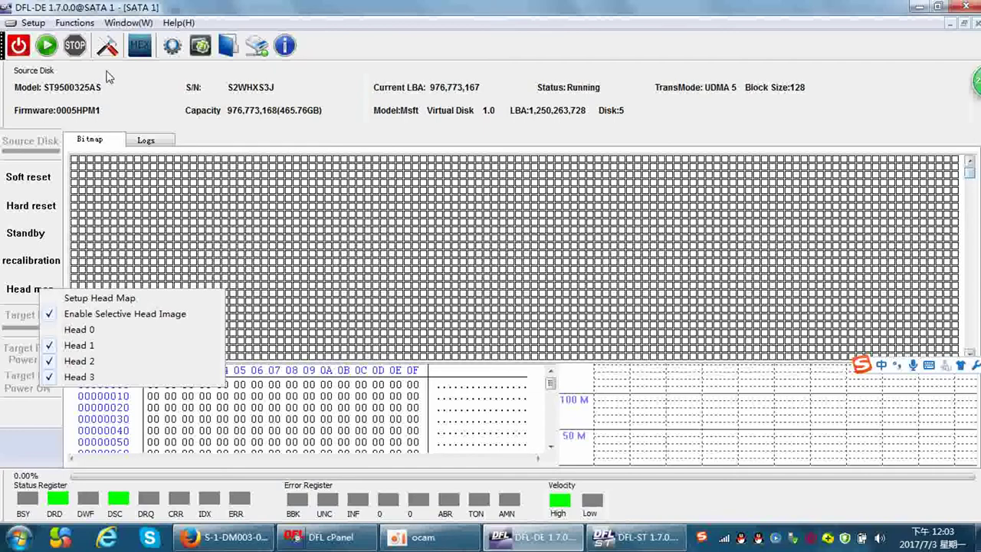
Step: Enable the start head setting in the Seagate physical head map part of the imaging settings
left_click(108, 46)
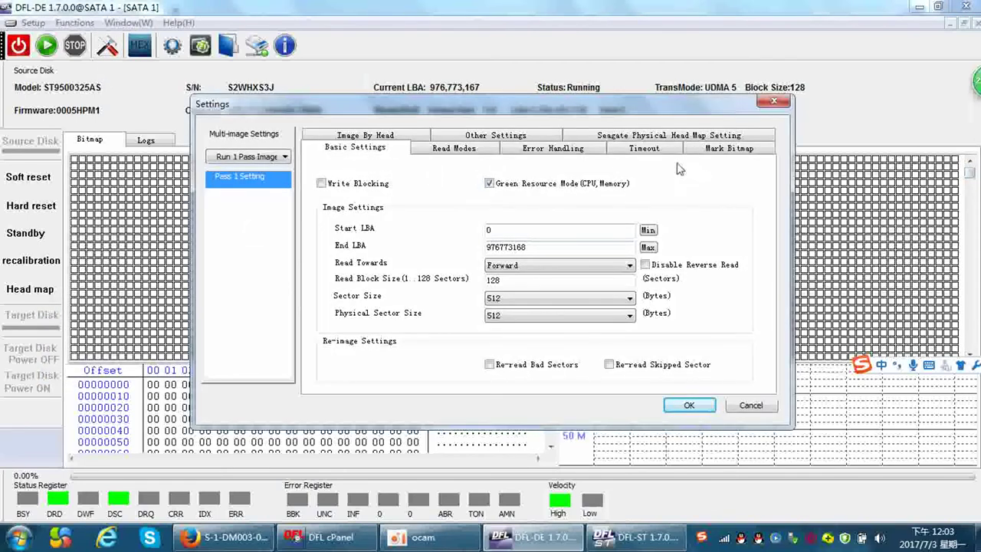
left_click(643, 138)
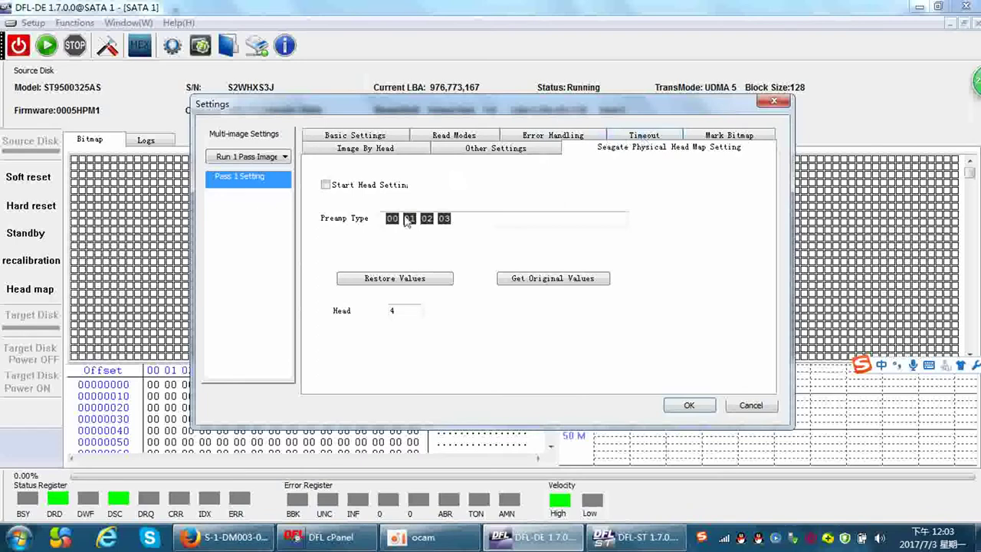
left_click(325, 185)
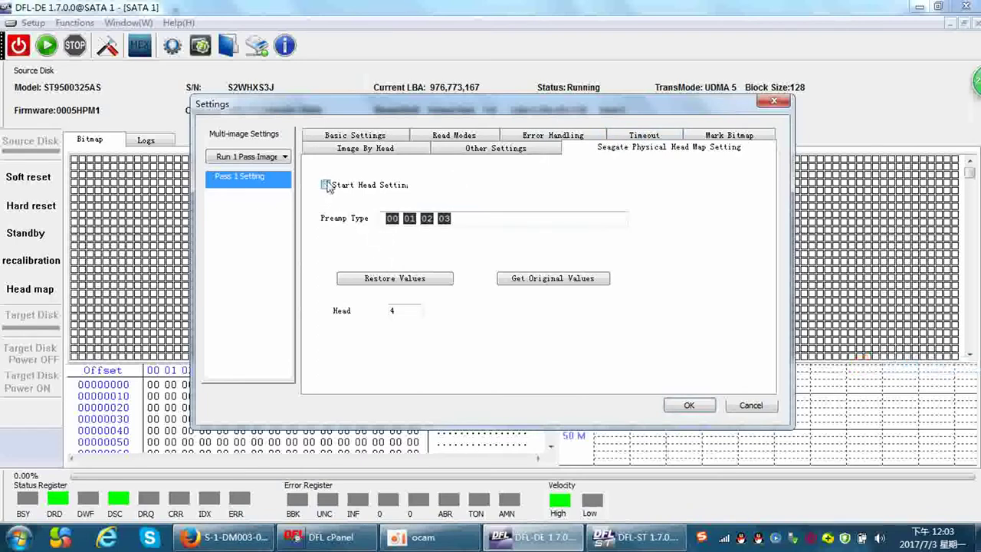
Step: Go through the preamp type head entries 00 to 03 without changing them and apply the physical head map settings
left_click(392, 219)
left_click(409, 220)
left_click(427, 219)
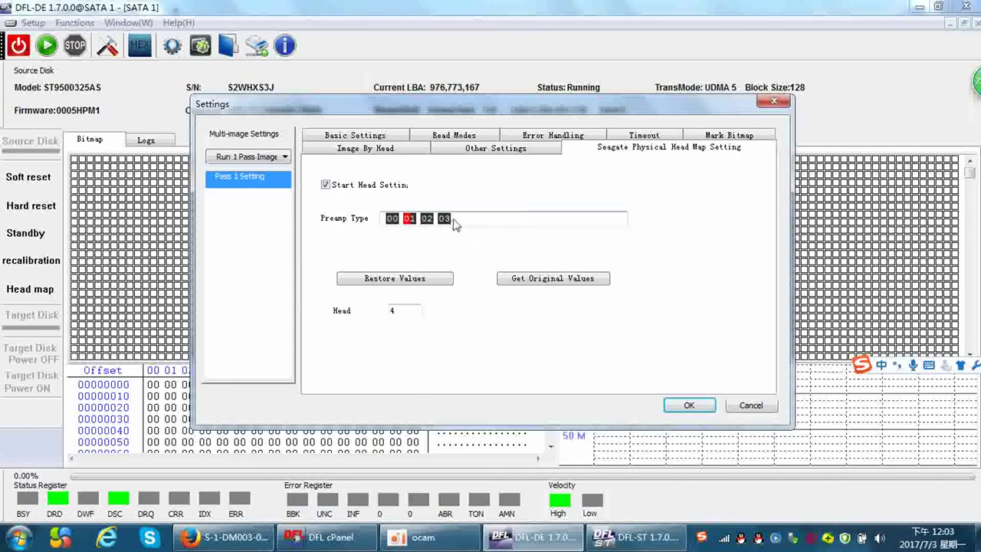
left_click(391, 218)
key("Right")
key("Right")
key("Right")
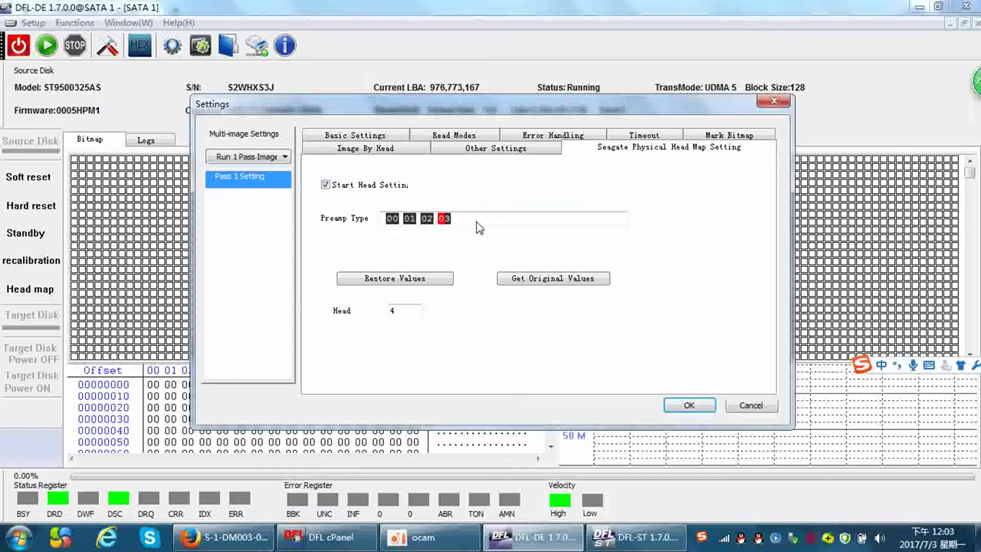
left_click(392, 220)
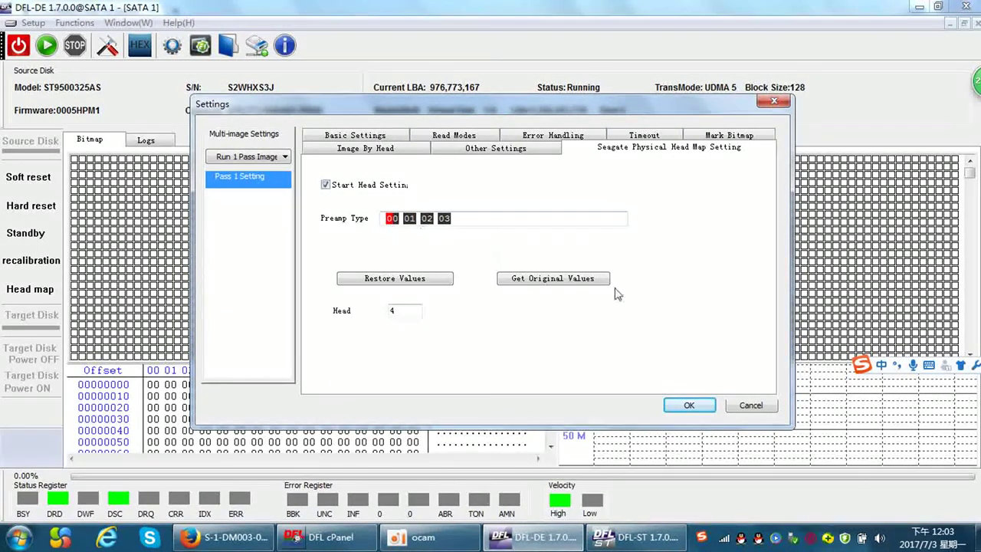
left_click(689, 404)
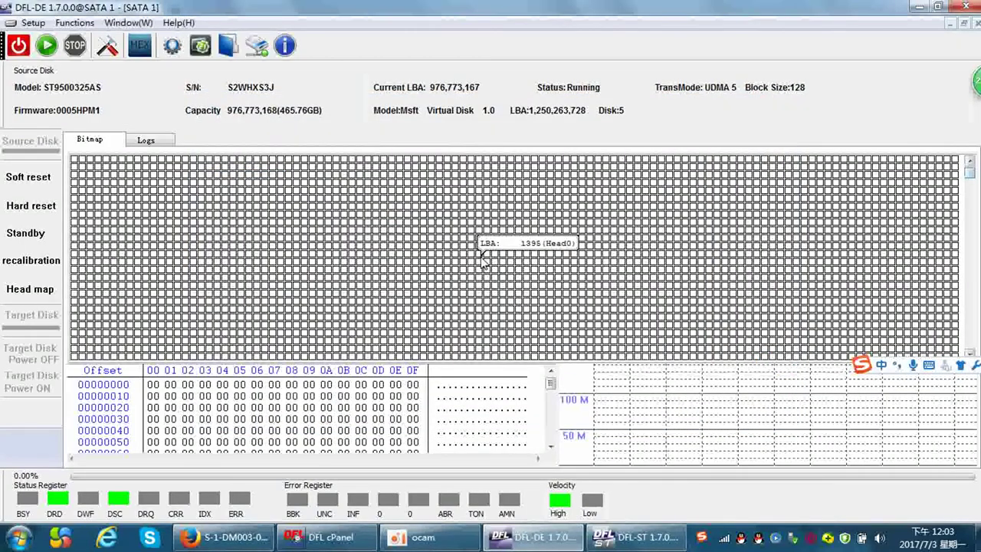
Step: Exclude Head 1, Head 2 and Head 3 from the selective head image
left_click(39, 289)
left_click(98, 339)
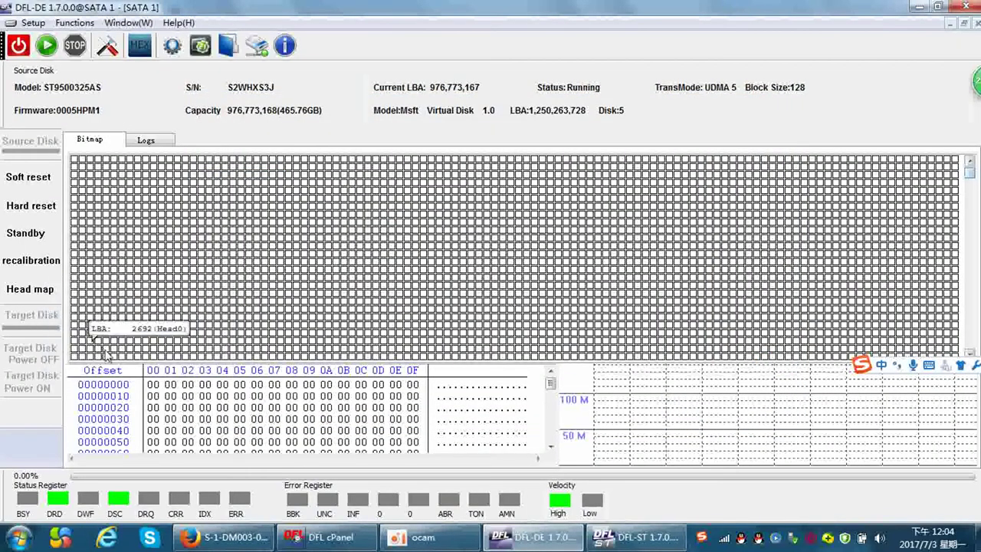
left_click(50, 289)
left_click(96, 360)
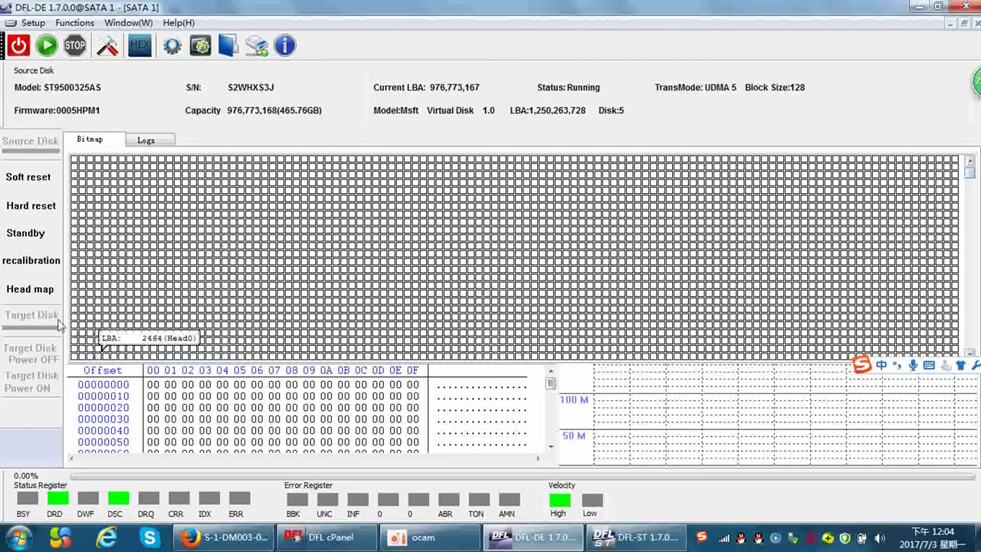
left_click(38, 296)
left_click(79, 383)
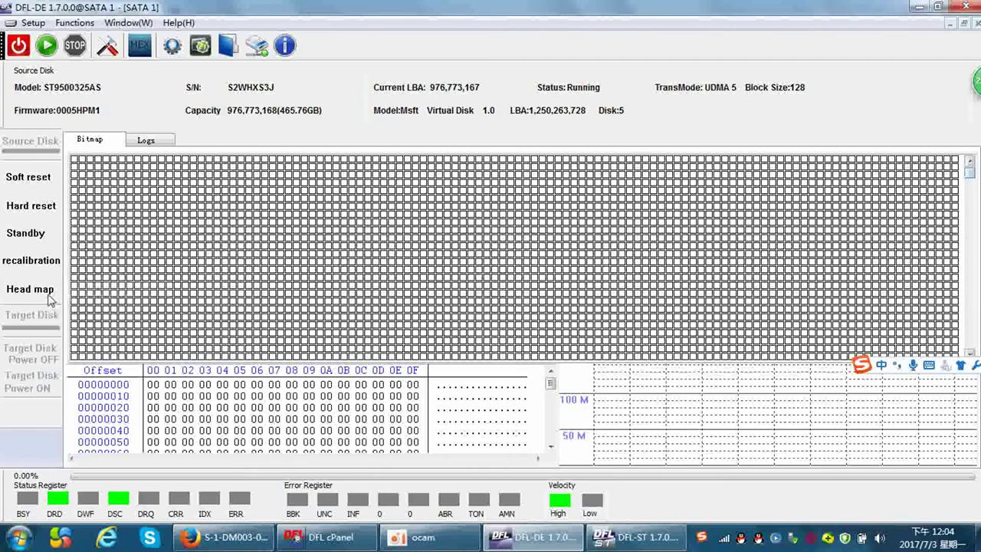
Step: Include Head 0 in the selective head image and check the head selection
left_click(47, 294)
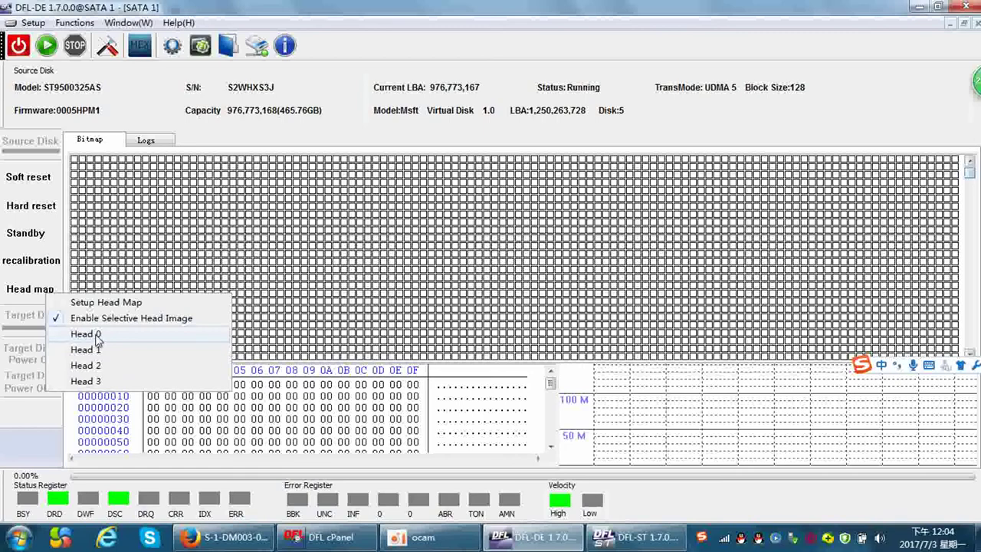
left_click(93, 335)
left_click(42, 292)
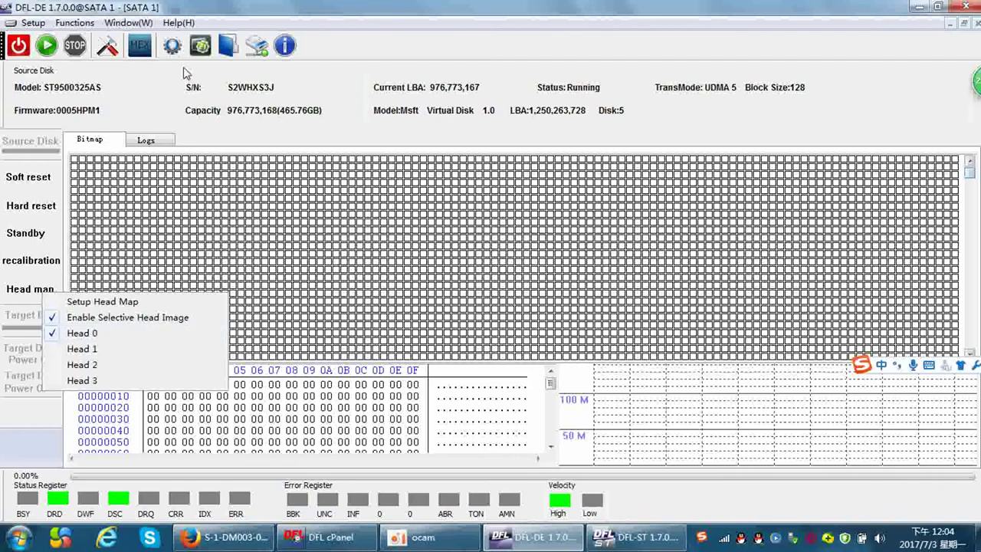
left_click(155, 92)
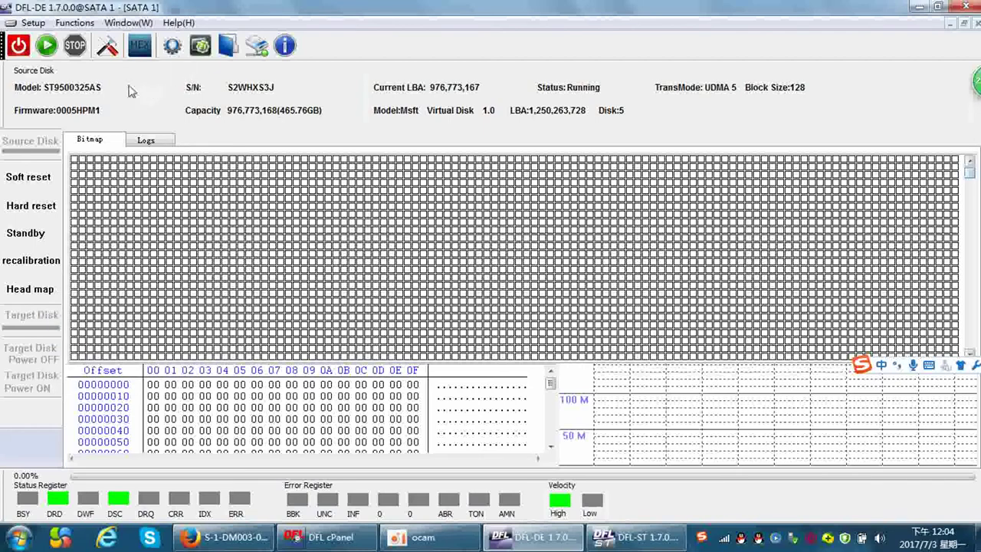
Step: Reopen the imaging settings, review the Seagate physical head map part and confirm it unchanged
left_click(107, 46)
left_click(648, 138)
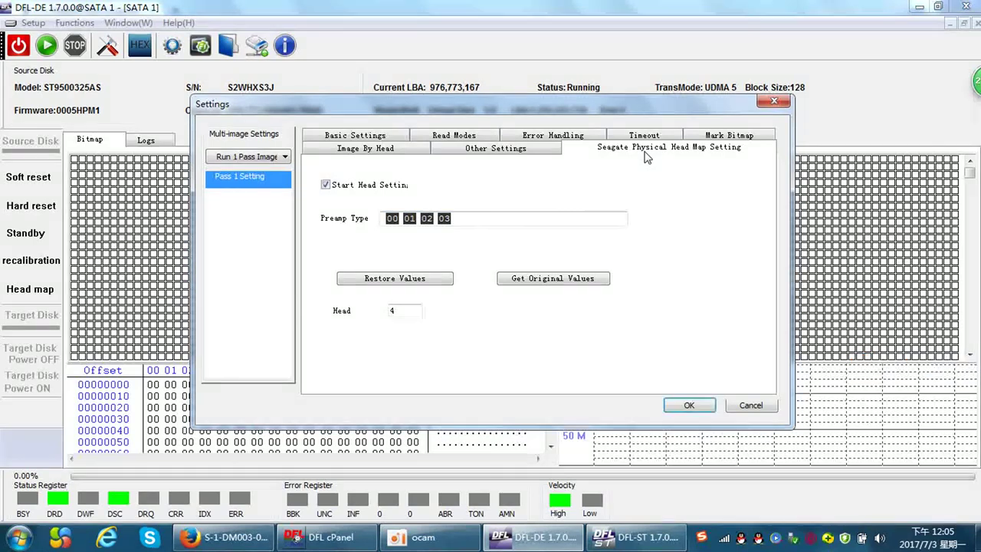
left_click_drag(630, 102, 564, 106)
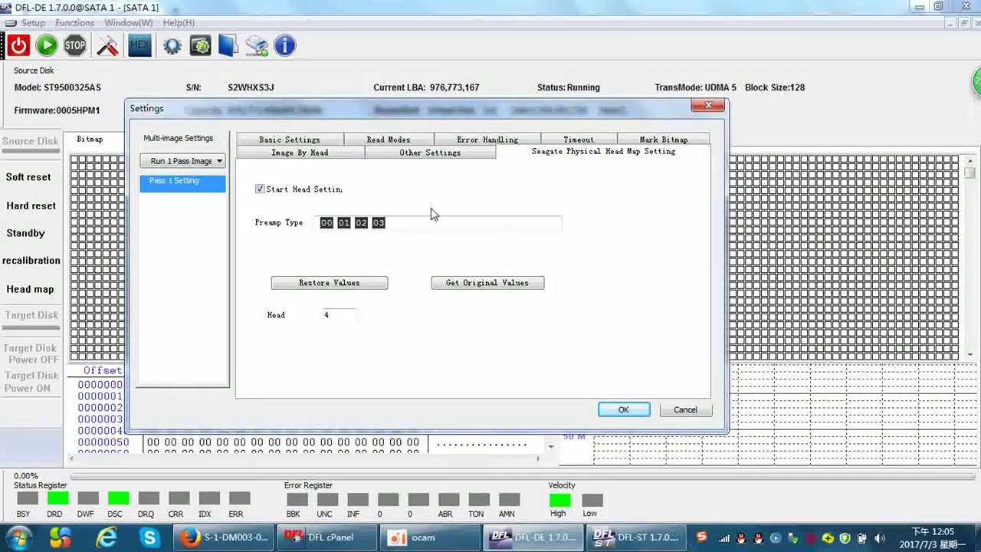
left_click(626, 409)
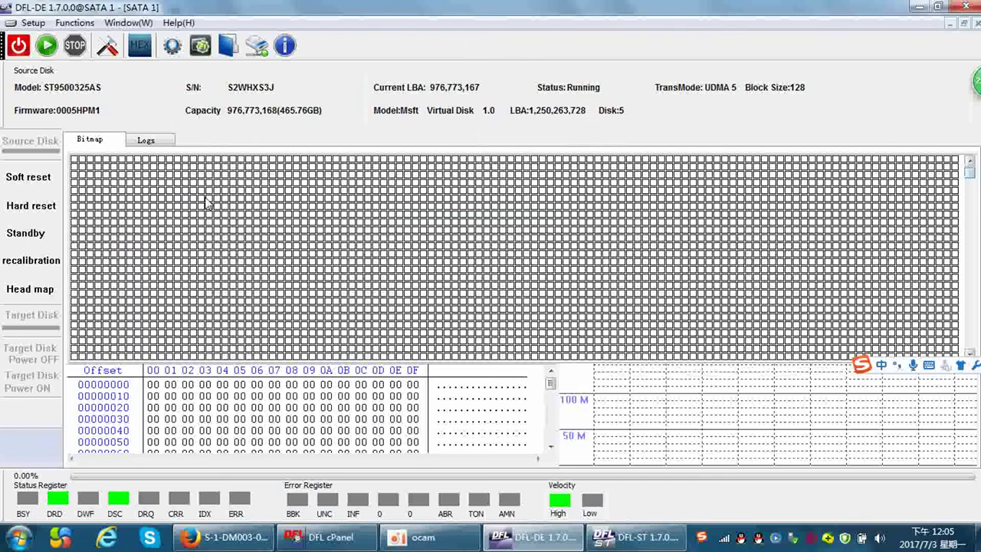
mouse_move(296, 278)
mouse_move(295, 215)
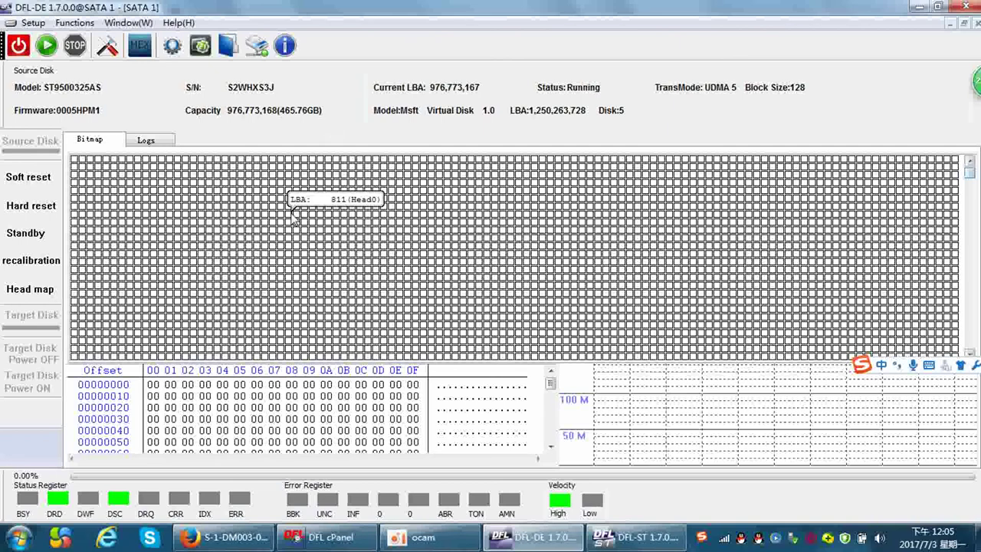